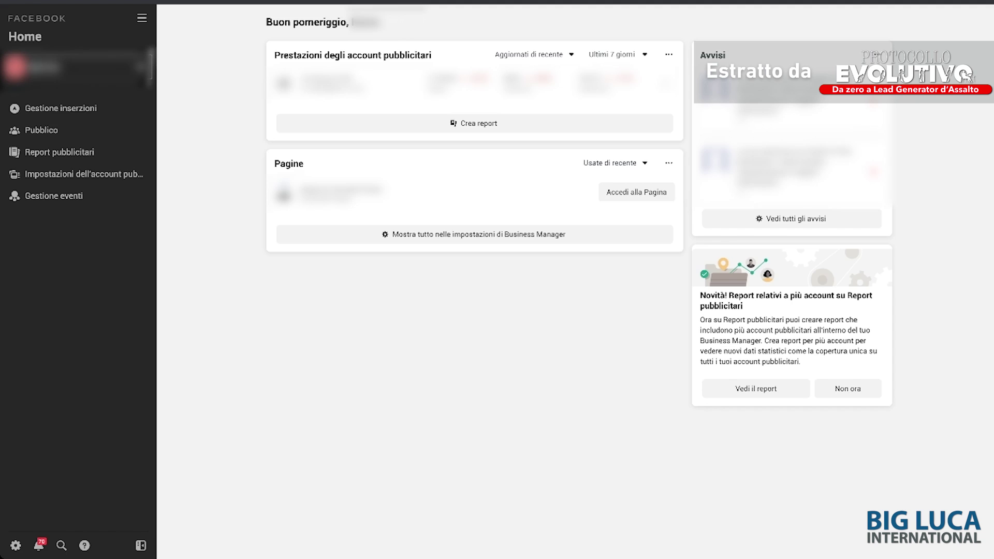
Step: Open Gestione eventi from All tools, dismiss the aggregated measurement popup, and choose Collega le origini dei dati
left_click(142, 18)
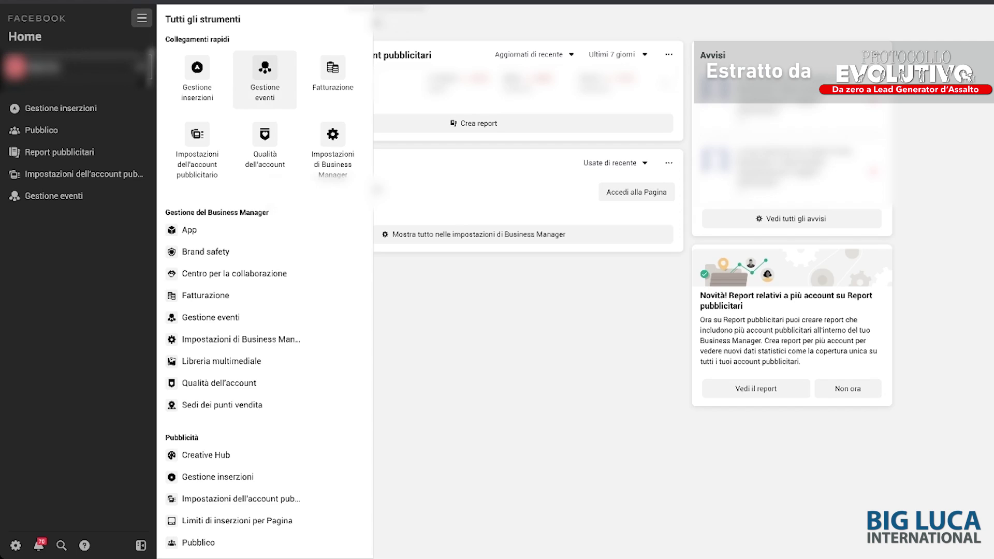
left_click(265, 78)
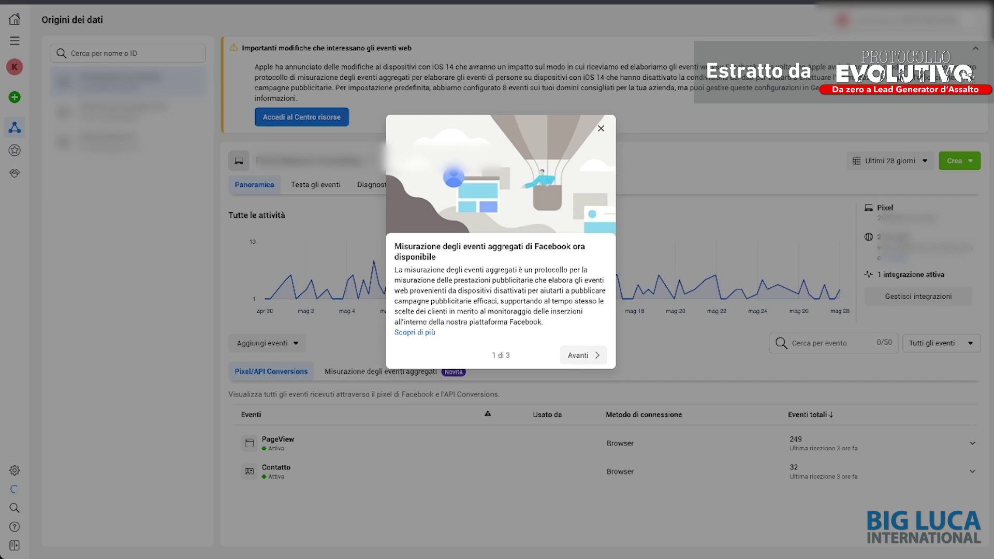
left_click(601, 129)
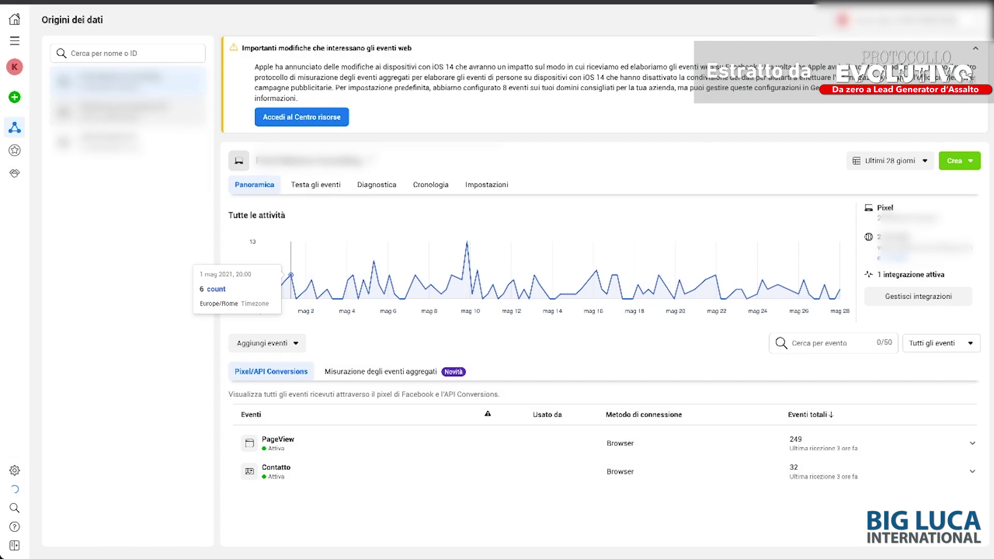
mouse_move(14, 290)
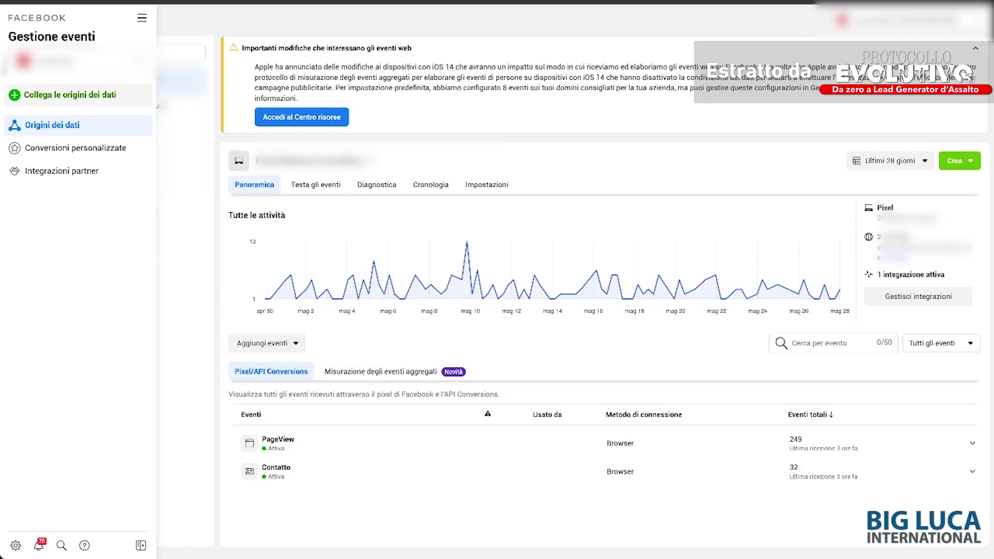
left_click(62, 95)
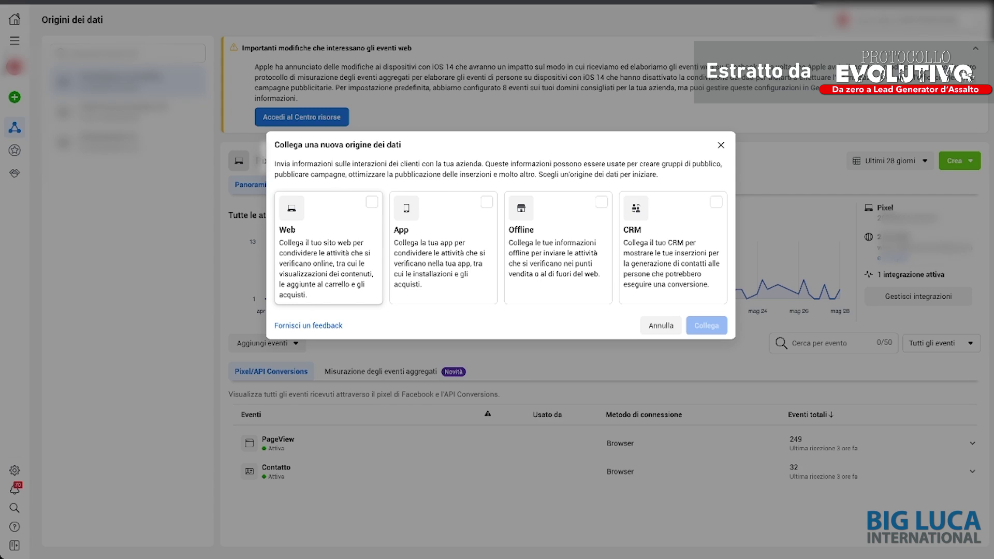
Step: Connect a Web data source using API Conversions as the connection method
left_click(328, 248)
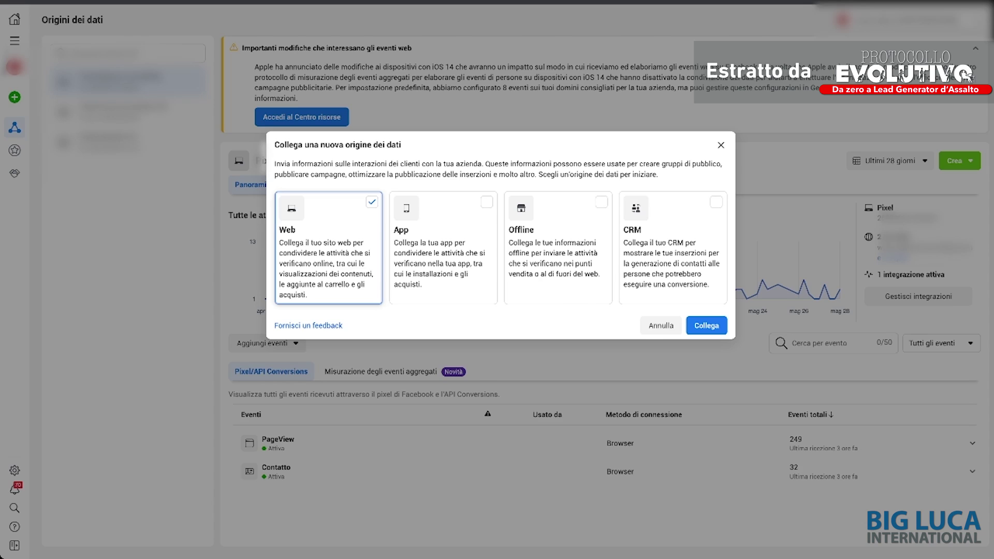
left_click(707, 325)
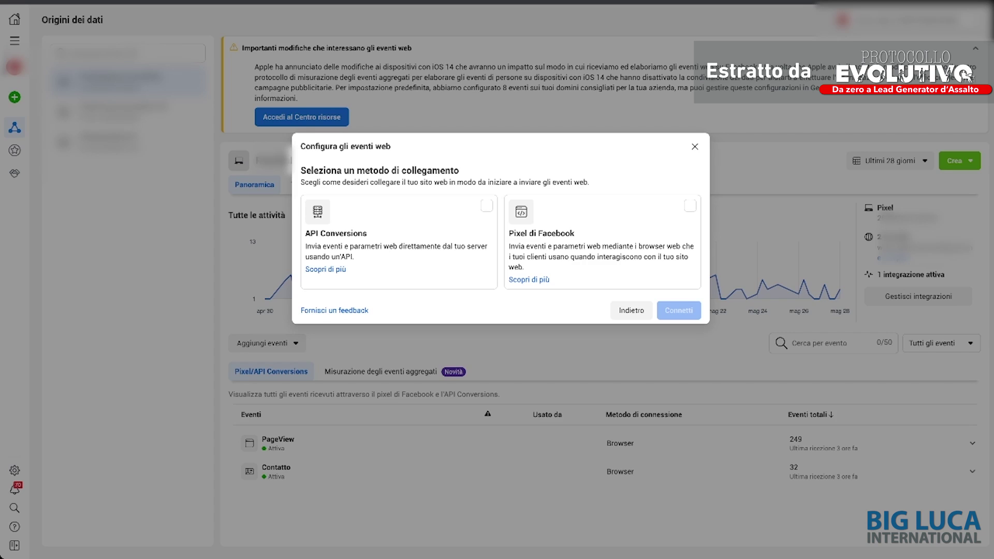
left_click(399, 241)
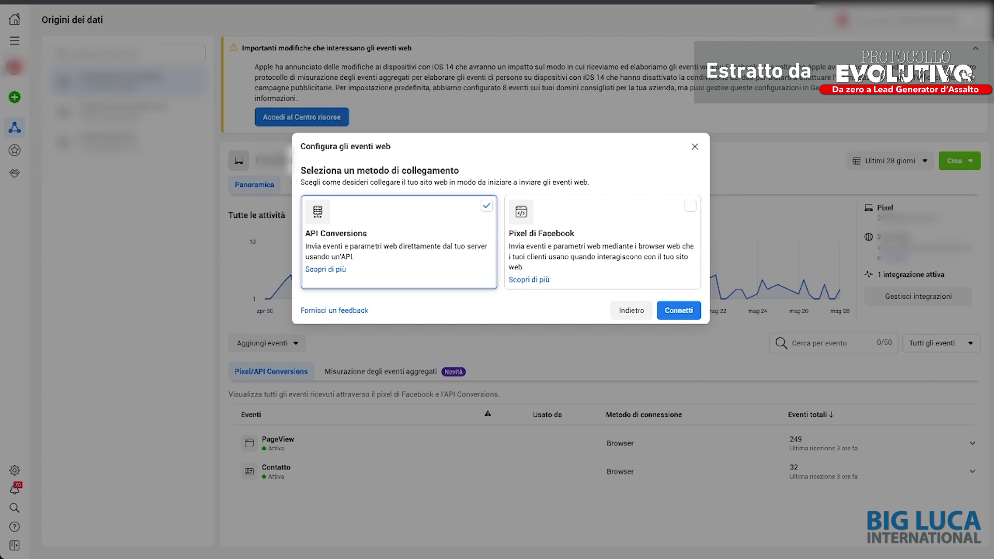
left_click(679, 311)
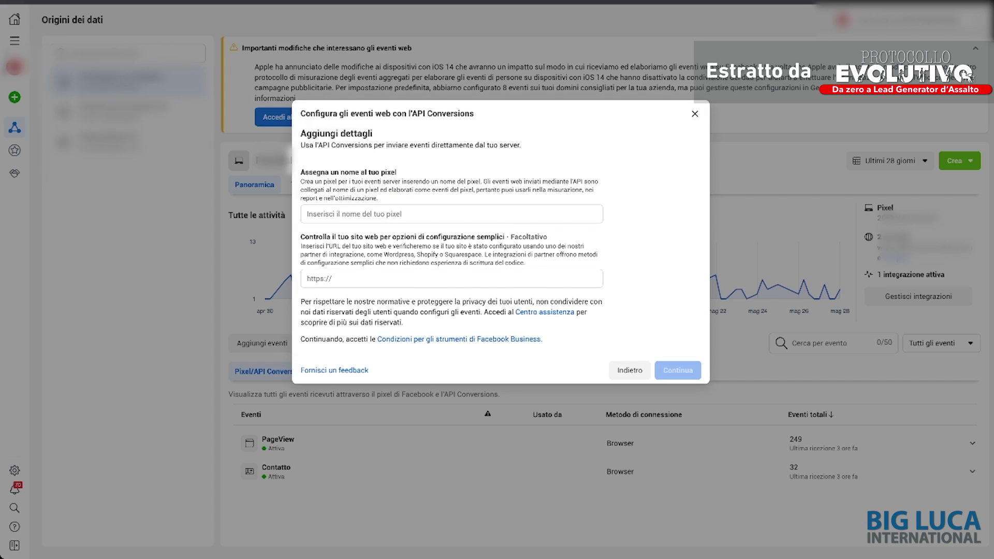
Step: Enter 'CONVERSION API TEST' as the pixel name
left_click_drag(301, 172, 397, 172)
left_click(307, 214)
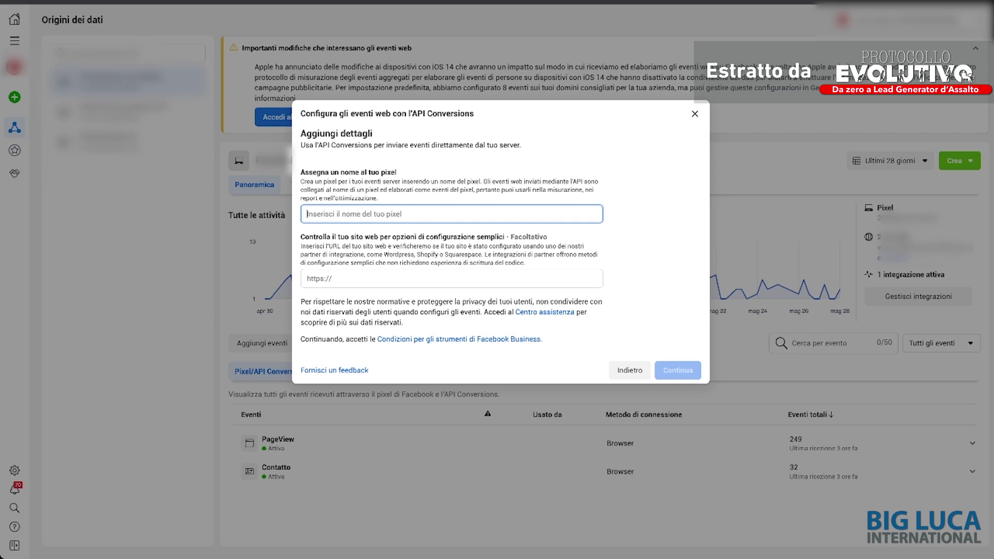
type("Q")
key("BackSpace")
type("Q")
key("BackSpace")
type("Q")
type("ONVERSION")
type(" API")
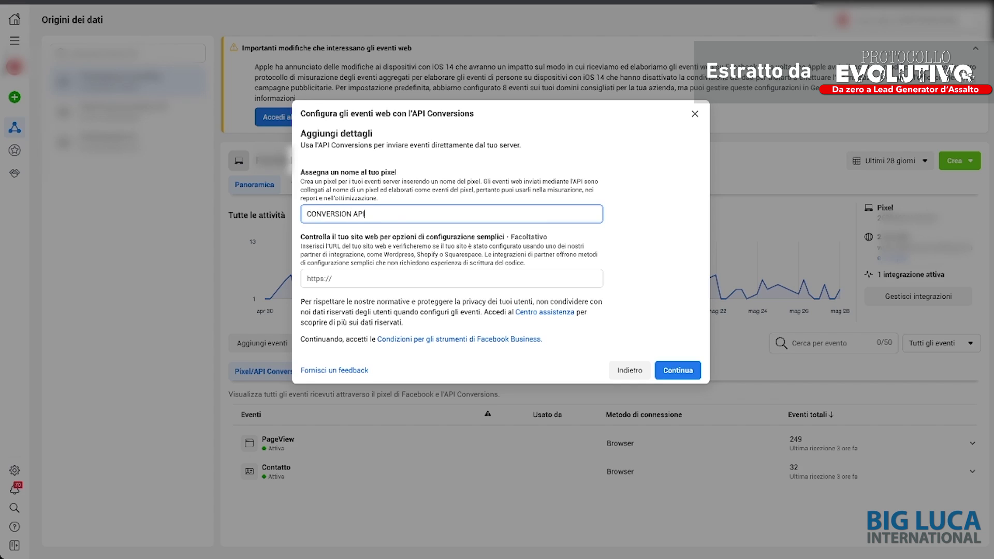
type(" TEST")
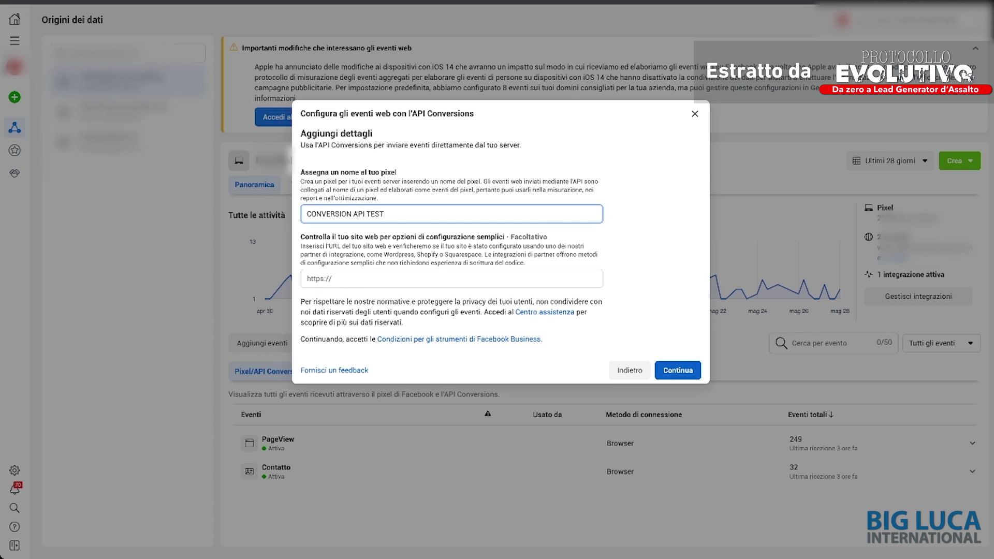
Step: Create the CONVERSION API TEST pixel and advance to the next Conversions API intro page
key("Return")
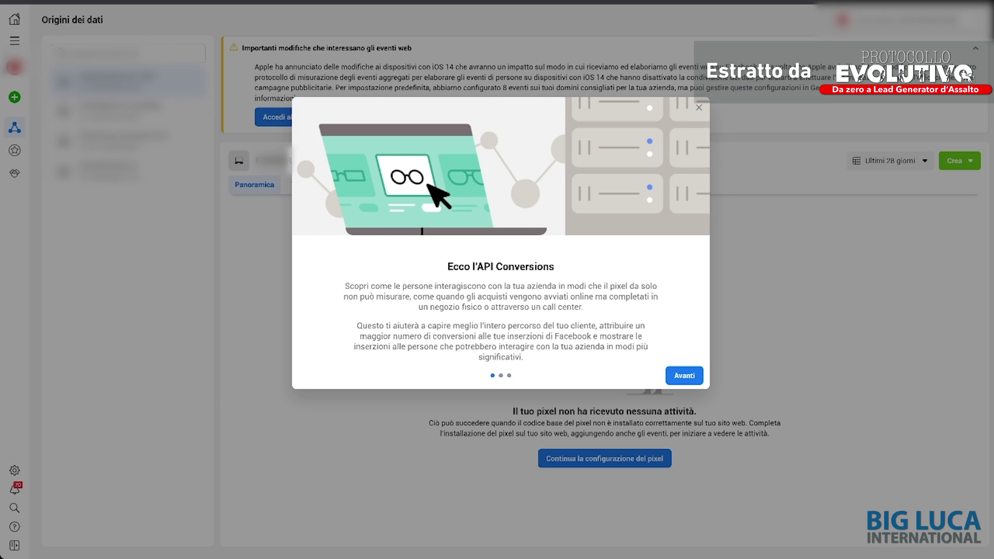
left_click(684, 375)
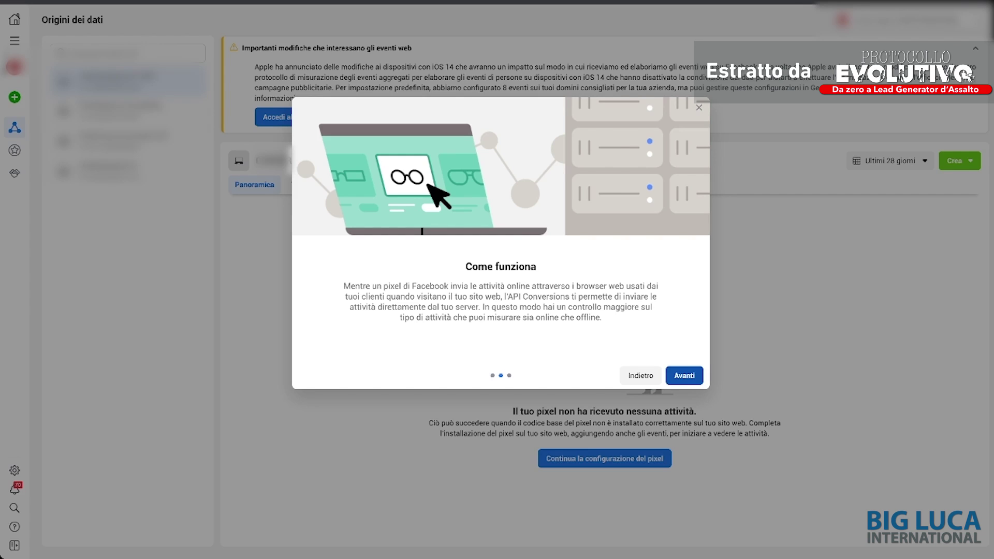
Step: Step past the intro's setup page and start configuring the Conversions API
key("Return")
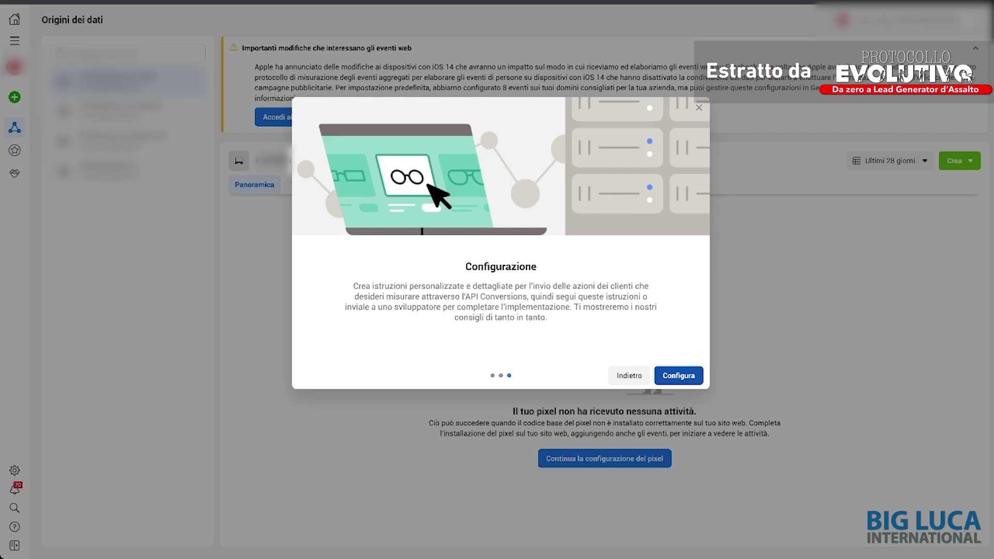
key("Return")
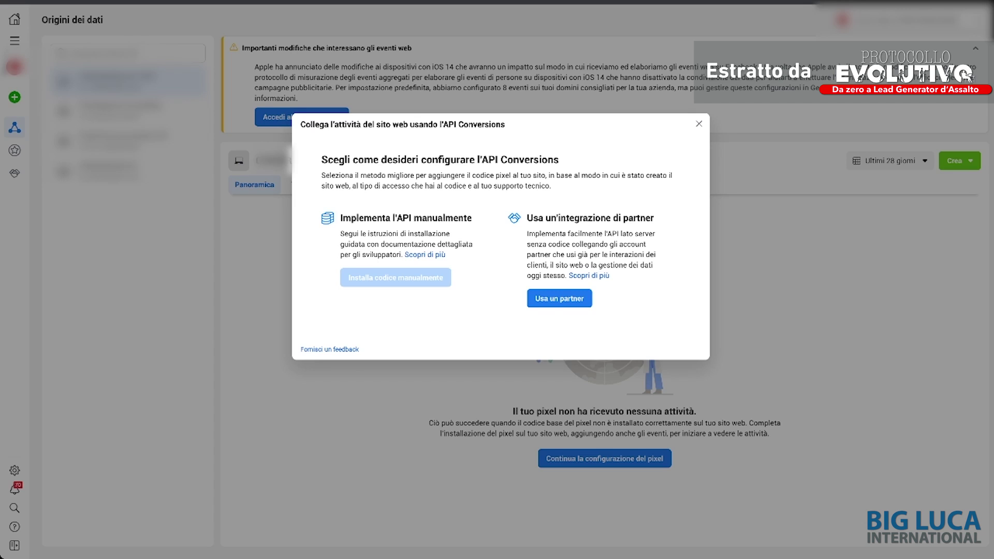
Step: Choose partner integration setup and select Zapier as the partner
mouse_move(396, 278)
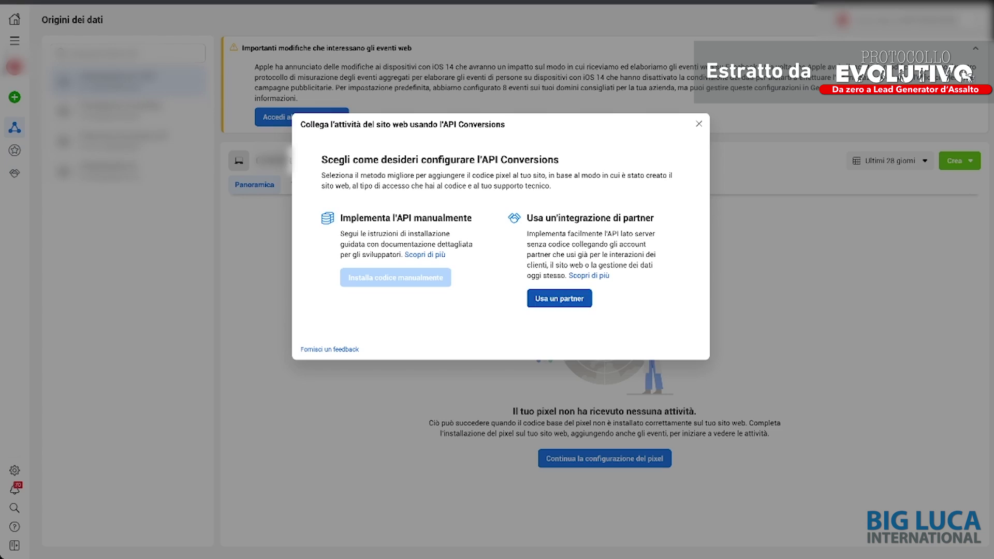
left_click(560, 298)
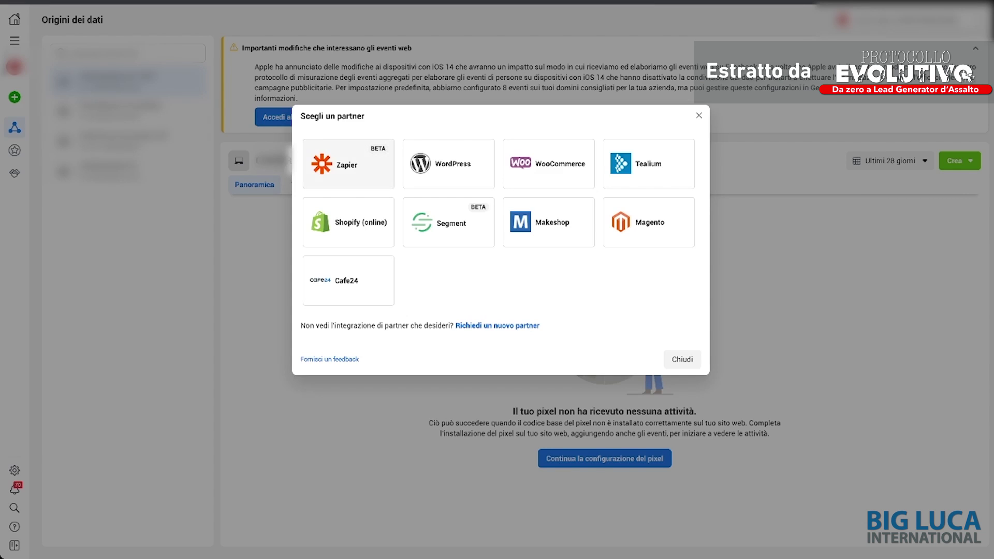
left_click(348, 163)
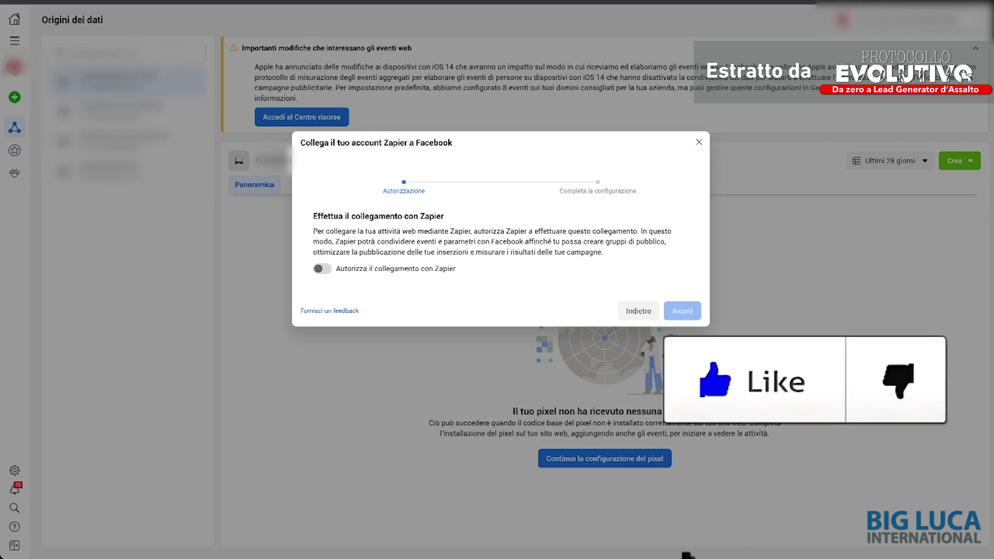
Step: Turn on 'Autorizza il collegamento con Zapier' and continue to Completa la configurazione
left_click(322, 269)
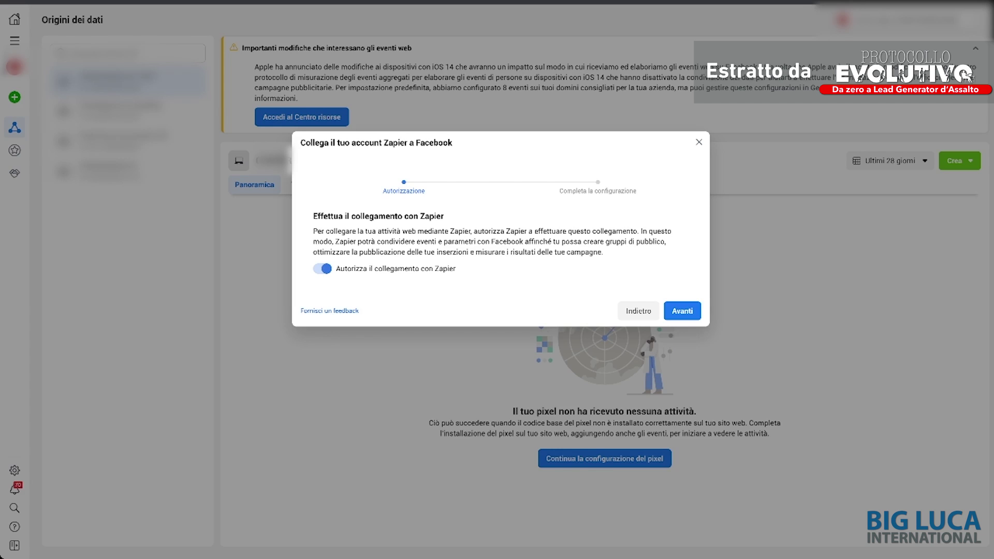
left_click(682, 311)
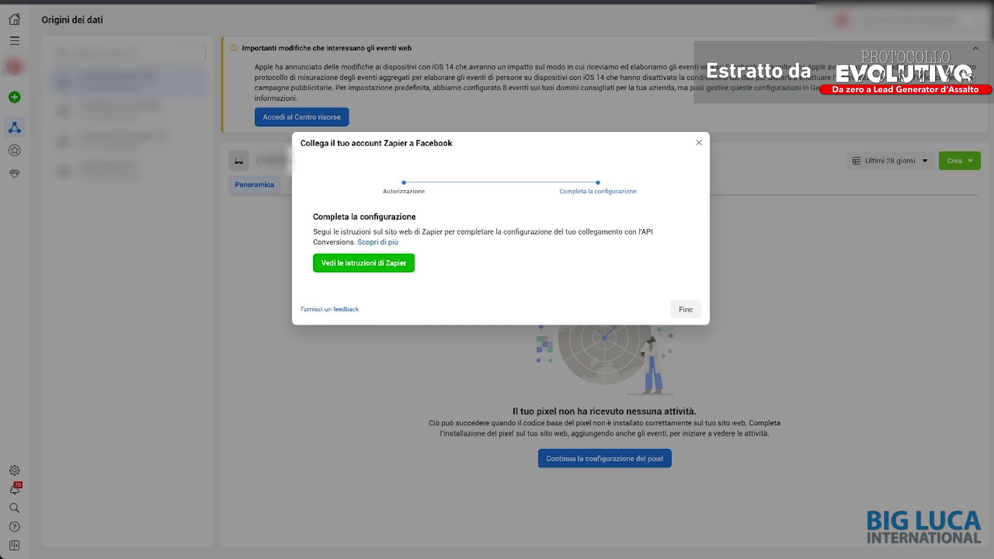
Step: Close the Zapier dialog, hide the iOS 14 notice, and copy test code TEST73570 from Testa gli eventi
key("Escape")
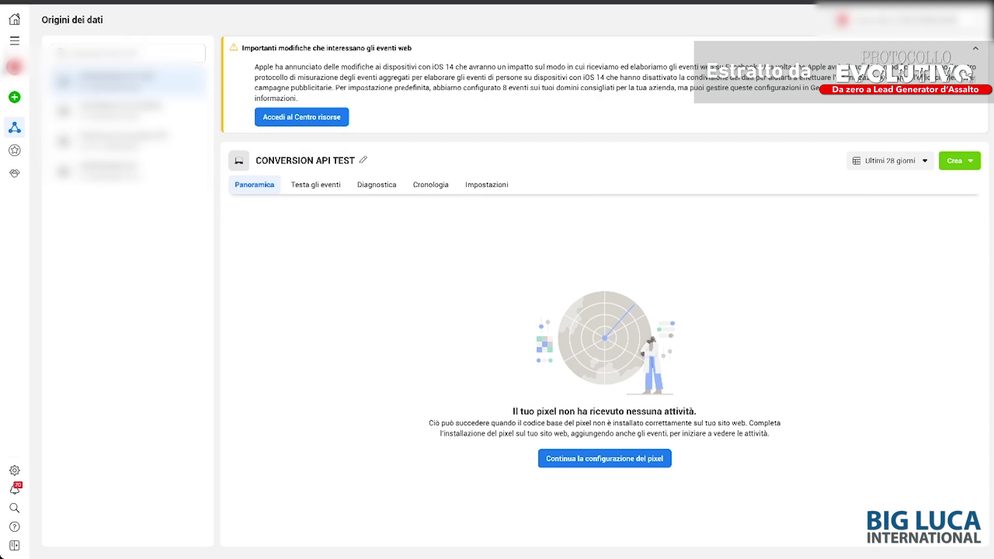
left_click(976, 48)
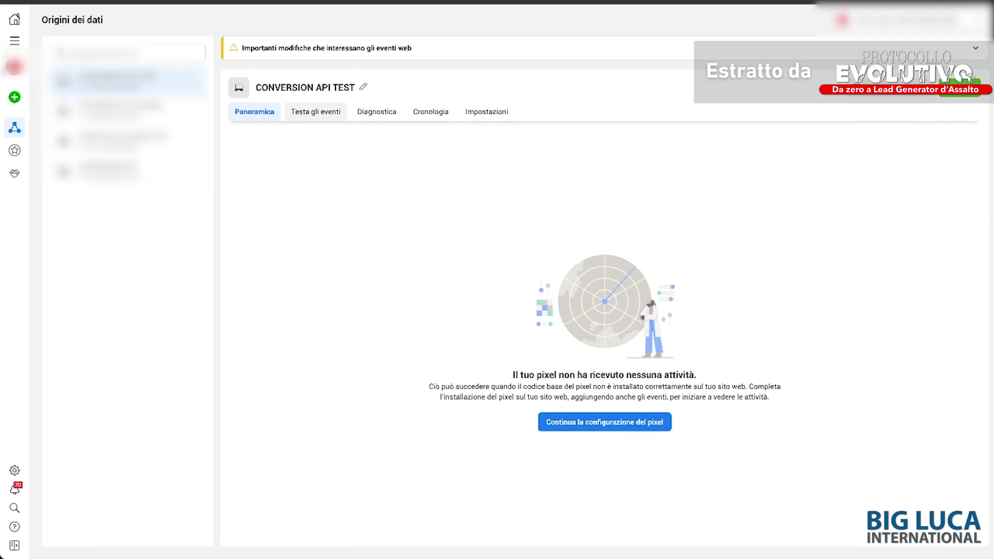
left_click(316, 112)
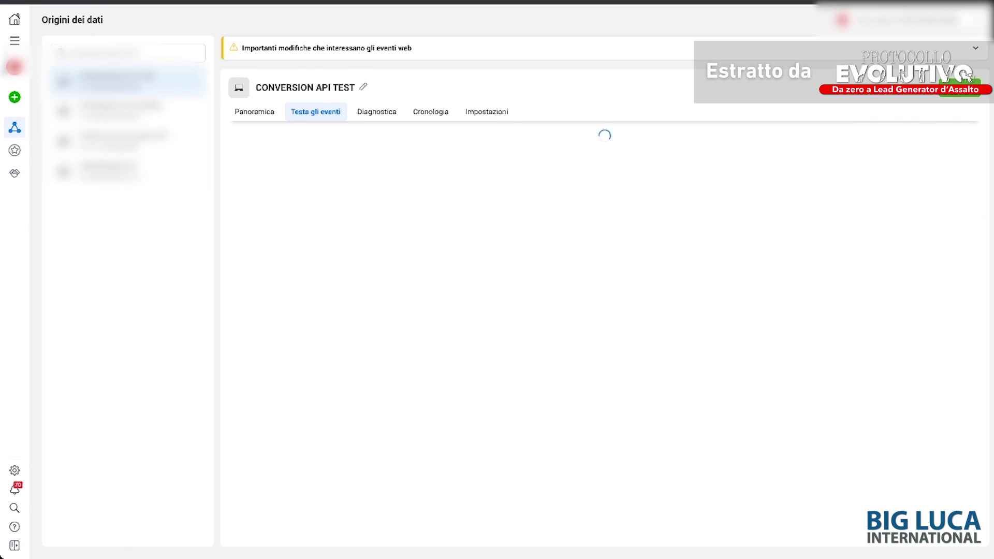
left_click(657, 422)
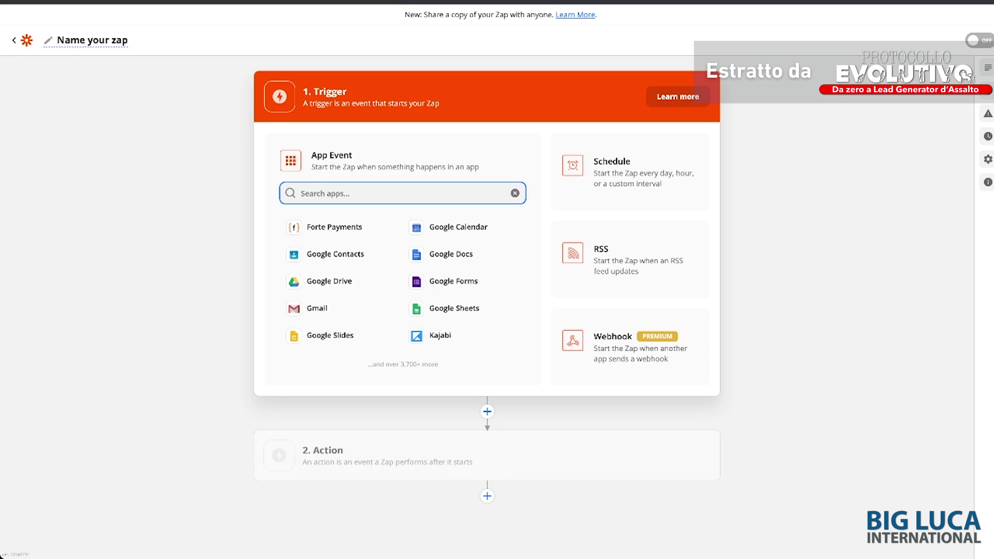
Step: Rename the untitled zap to 'Clickfunnels - Conversion API - Lead'
left_click(86, 40)
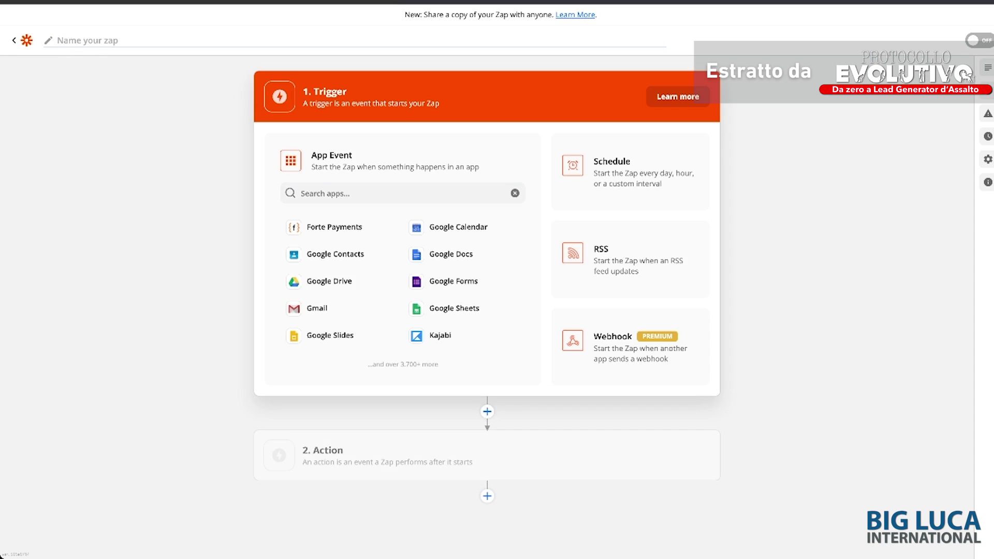
type("Clickfunnels - Conversion API -")
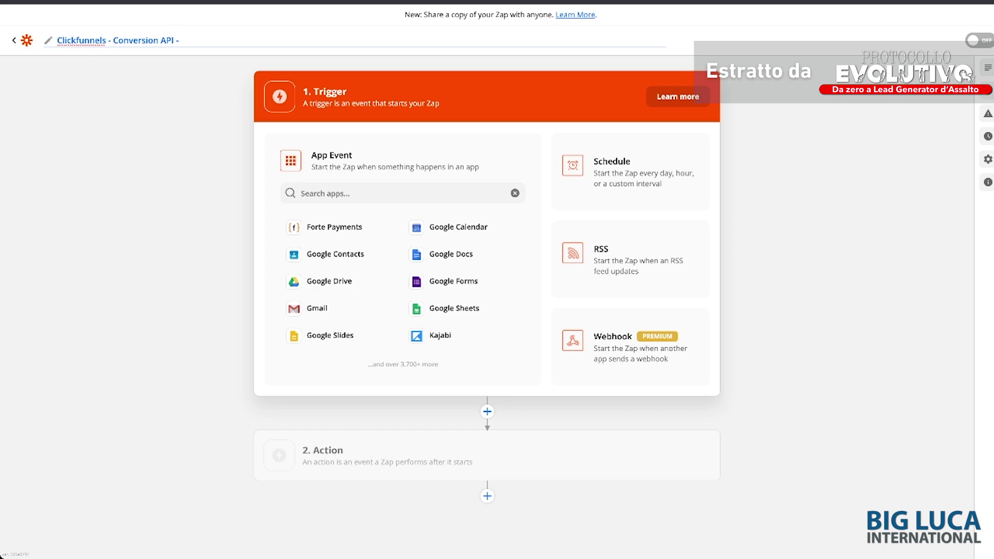
type(" Lead")
left_click(363, 194)
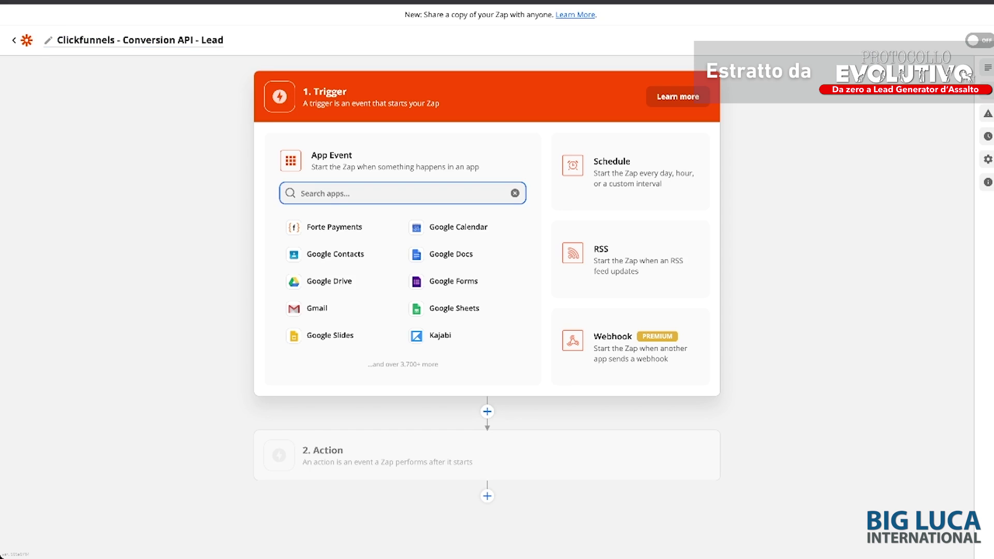
Step: Set the trigger app to ClickFunnels with New Contact Activity as the trigger event
type("Cl")
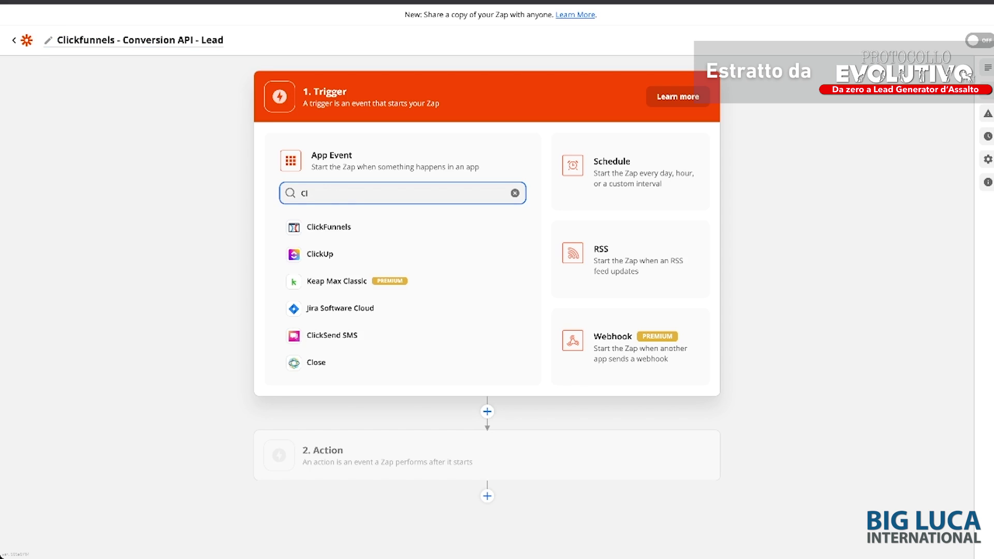
key("Down")
key("Return")
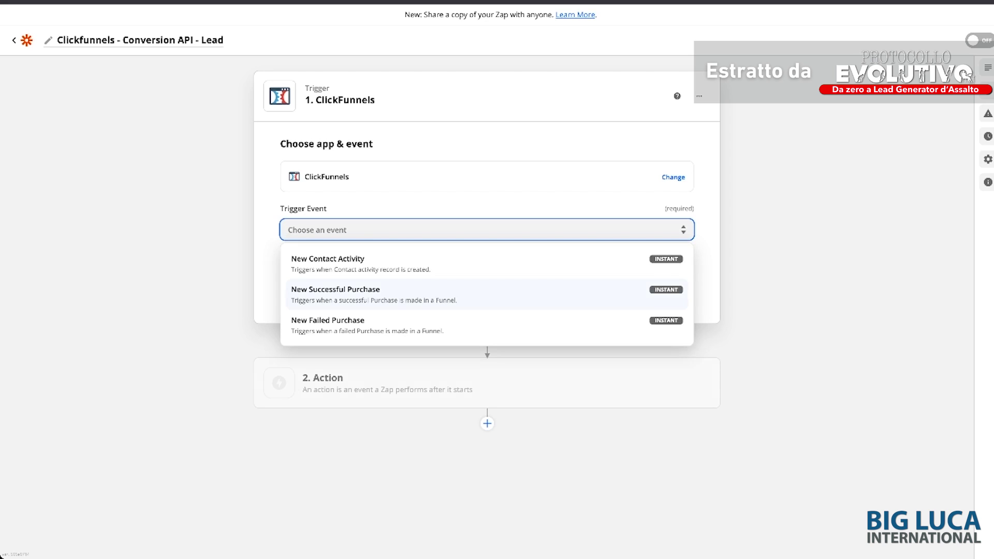
key("Up")
key("Up")
key("Up")
key("Return")
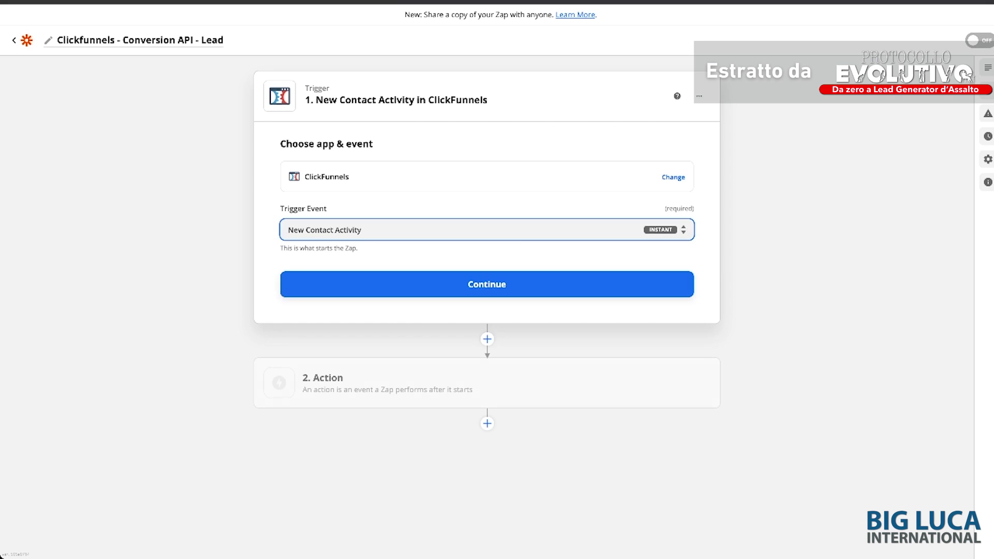
Step: Continue to the account step and select the ClickFunnels account for the trigger
key("Tab")
key("Return")
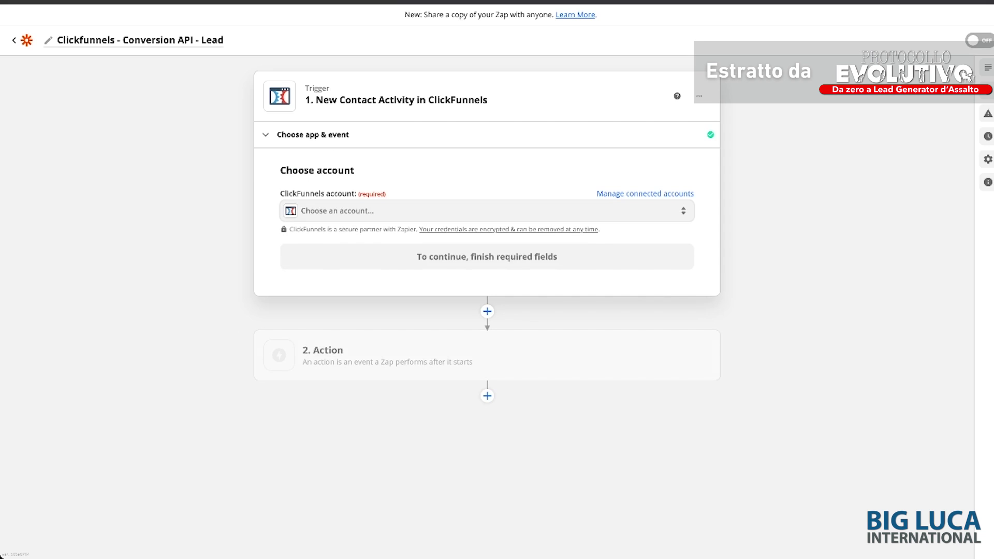
key("Return")
key("Down")
key("Down")
key("Up")
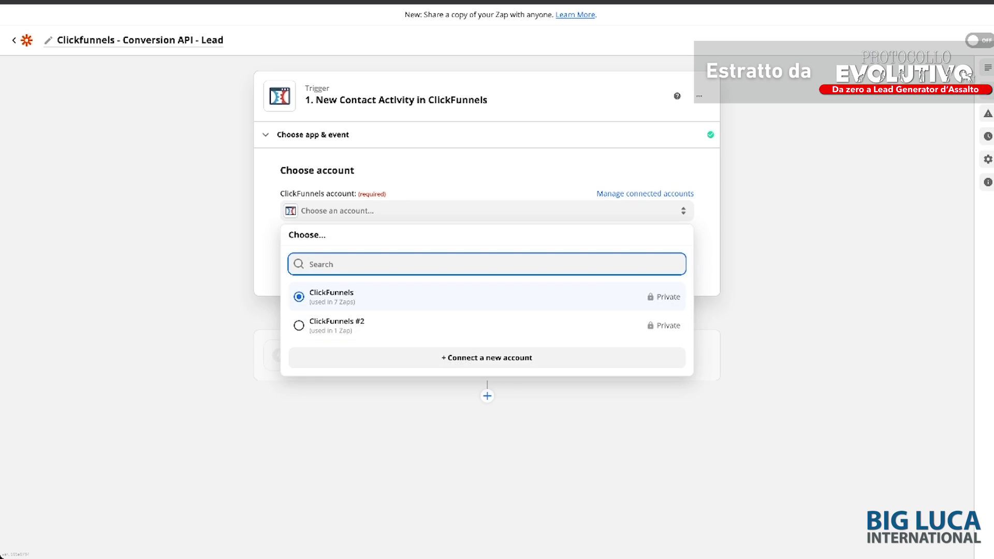
key("Return")
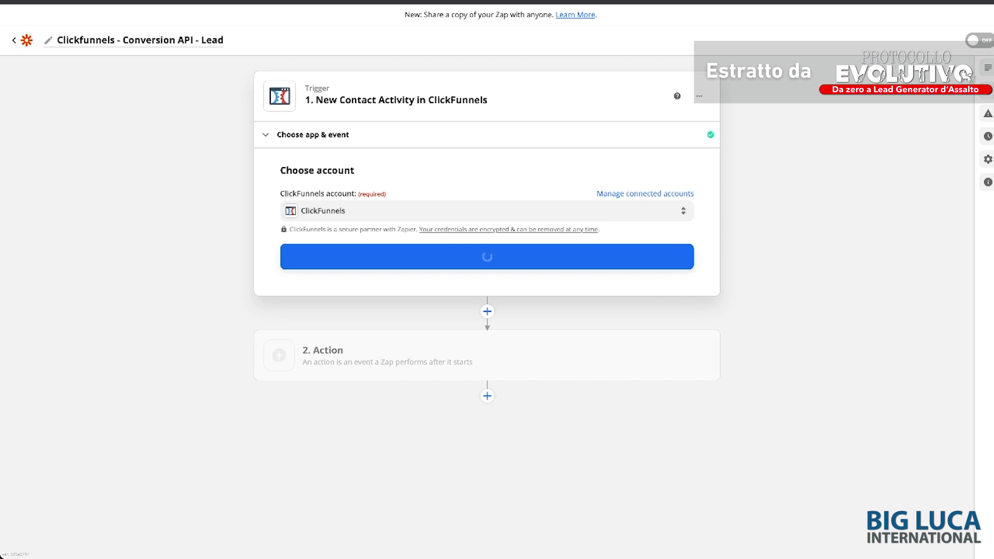